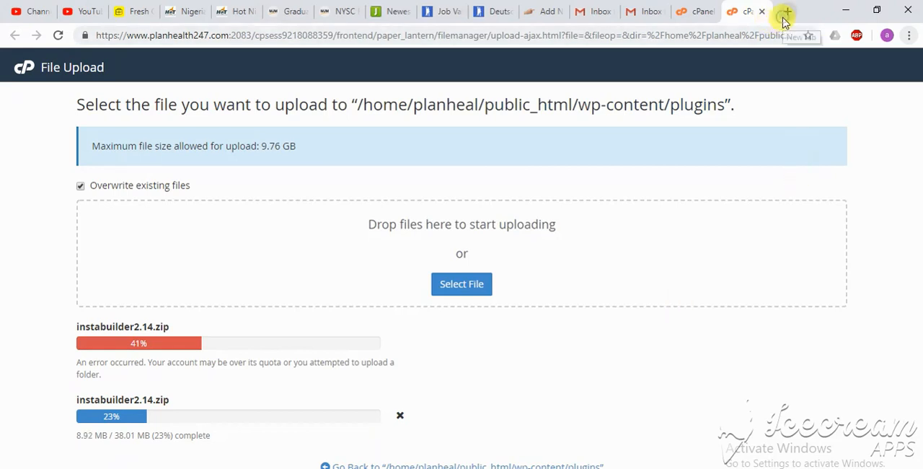
{"action": "left_click", "coordinate": [785, 15]}
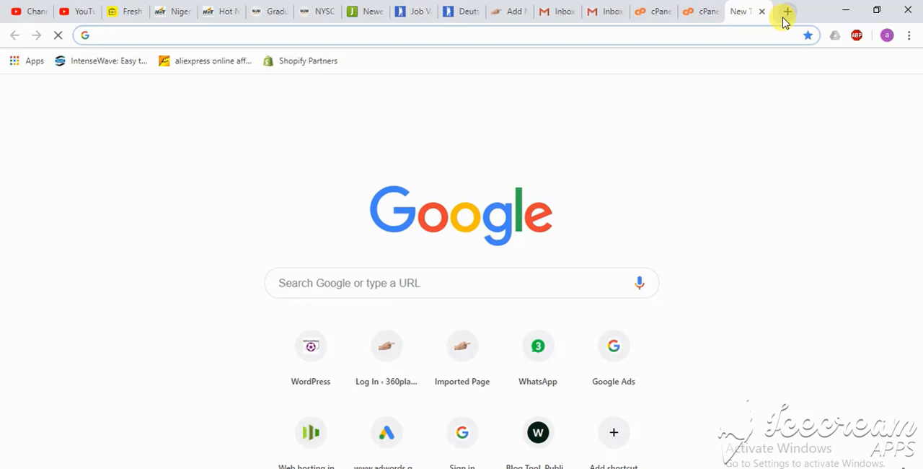
{"action": "type", "text": "www"}
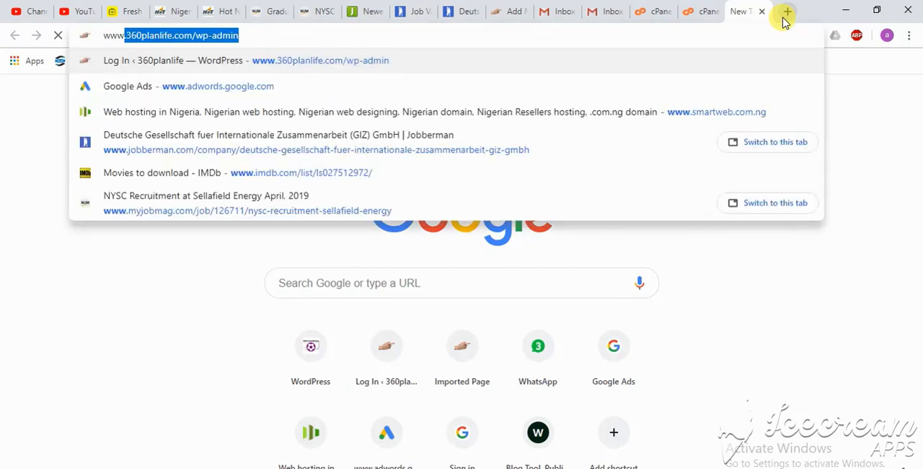
{"action": "type", "text": "."}
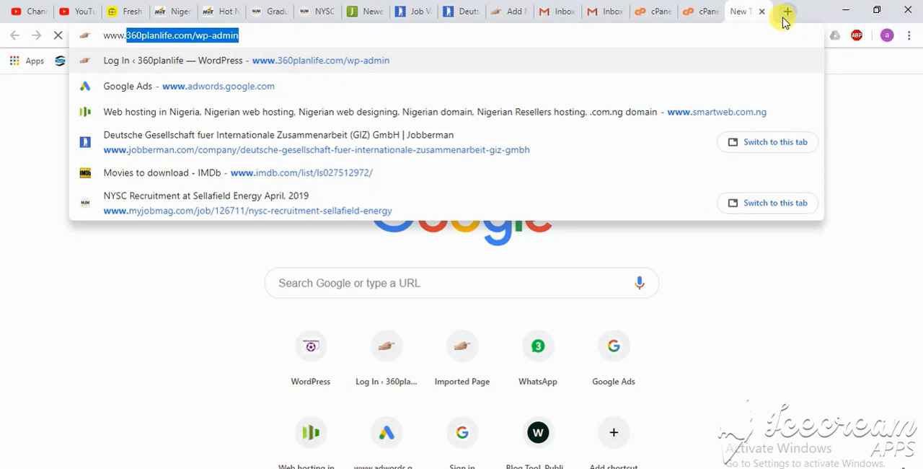
{"action": "type", "text": "planhe"}
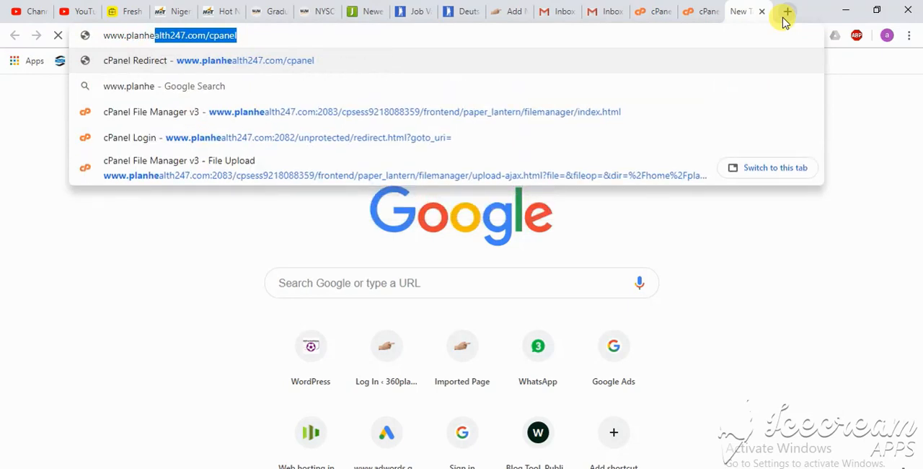
{"action": "type", "text": "alth"}
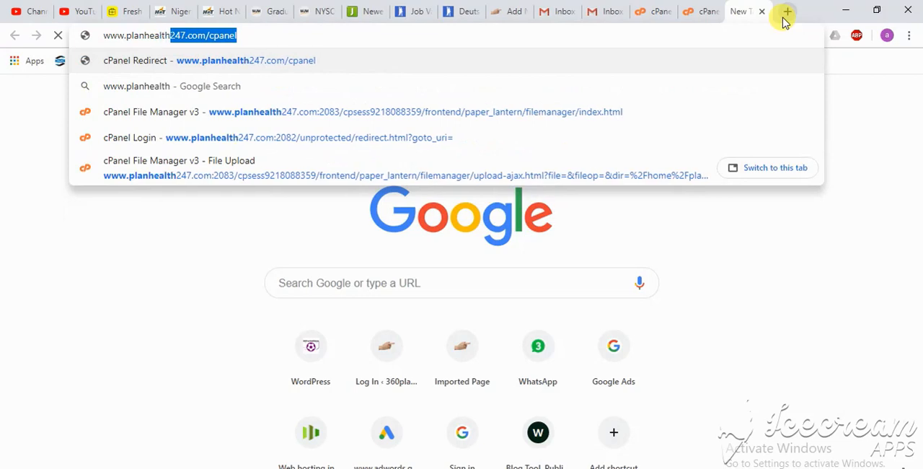
{"action": "type", "text": "24"}
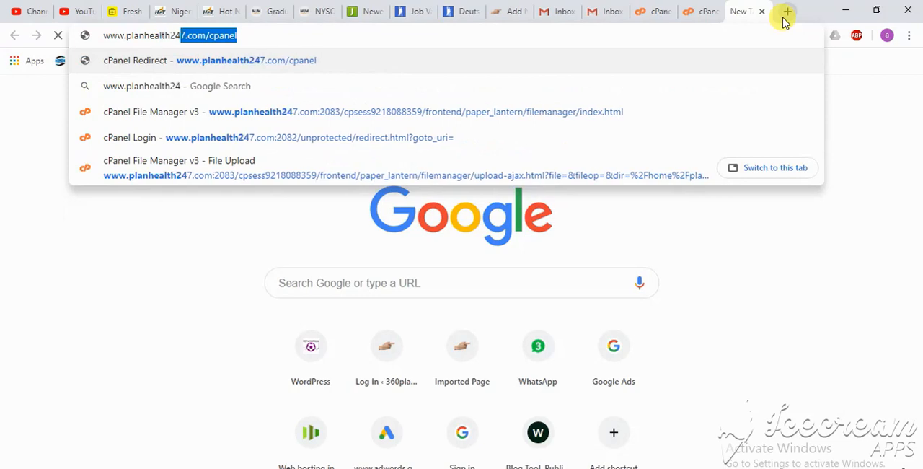
{"action": "type", "text": "7.cp"}
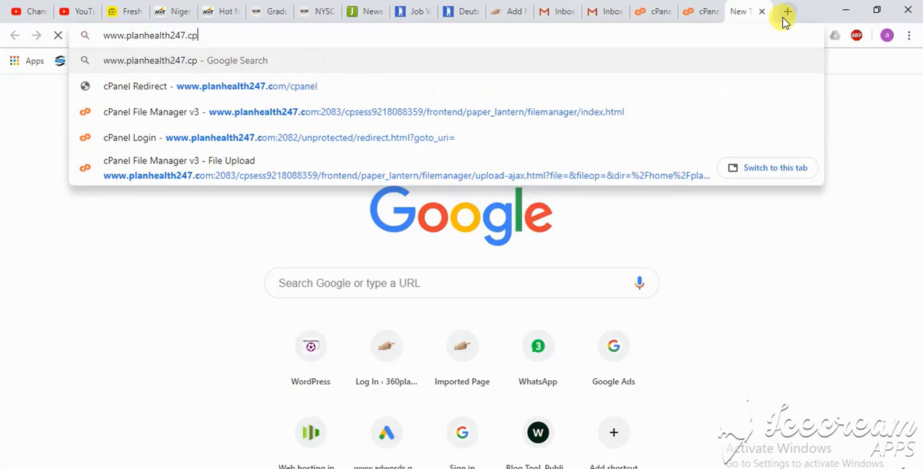
{"action": "key", "text": "BackSpace"}
{"action": "type", "text": "o"}
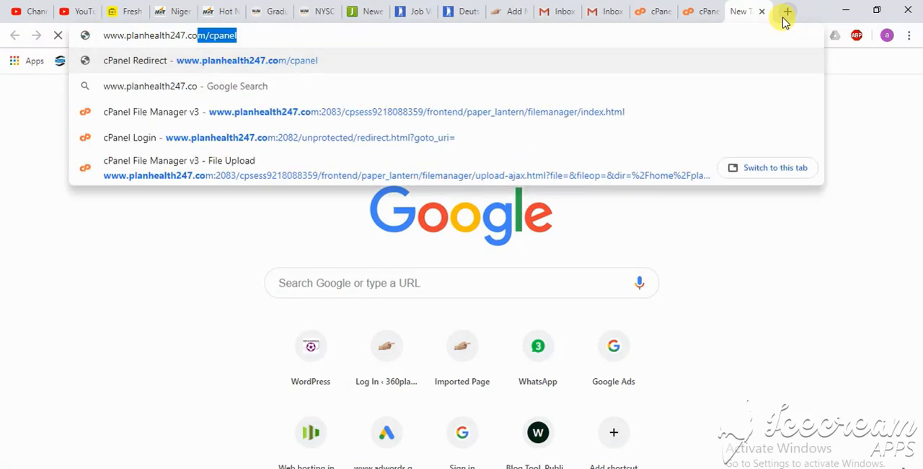
{"action": "type", "text": "m"}
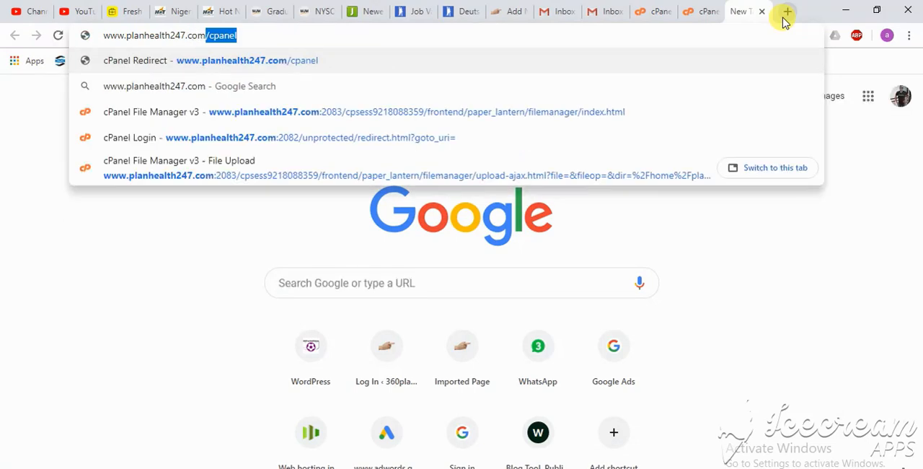
{"action": "type", "text": "/wp"}
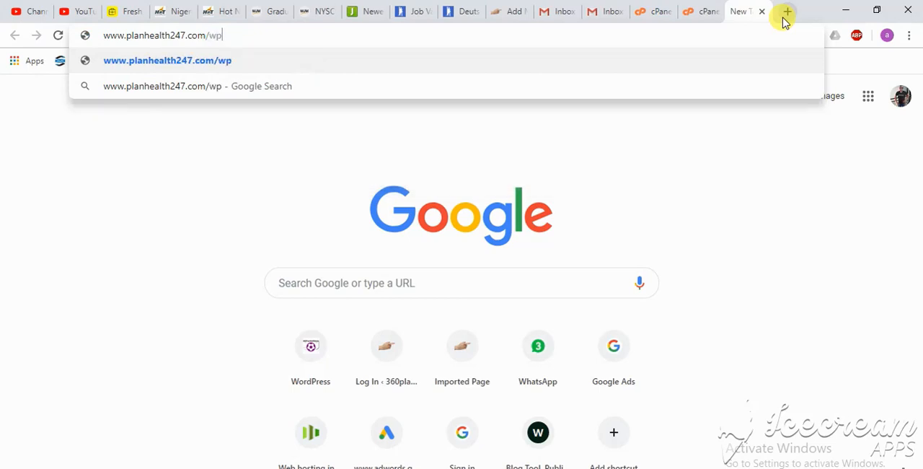
{"action": "type", "text": "-admin"}
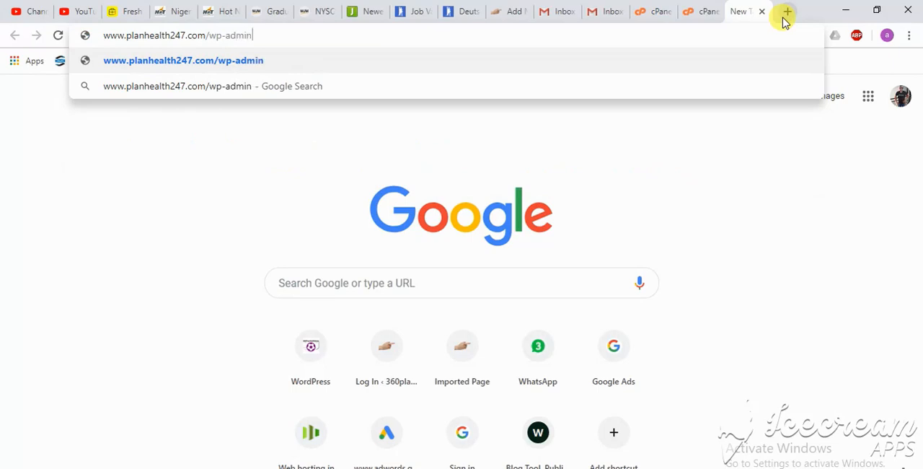
{"action": "key", "text": "Return"}
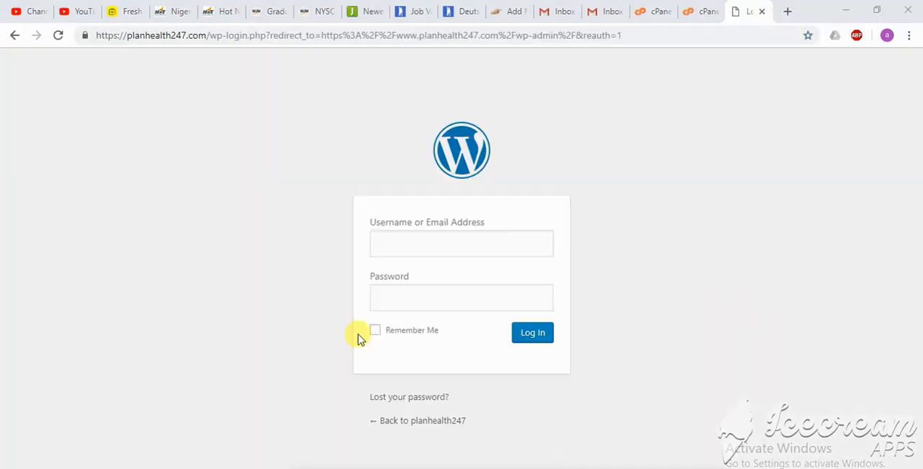
- Log in to the WordPress site with the username admin and the account password
{"action": "left_click", "coordinate": [416, 238]}
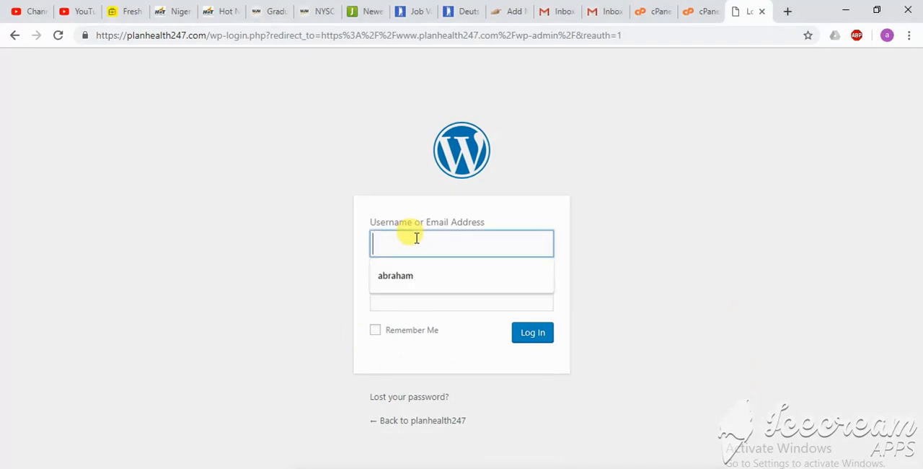
{"action": "type", "text": "admin"}
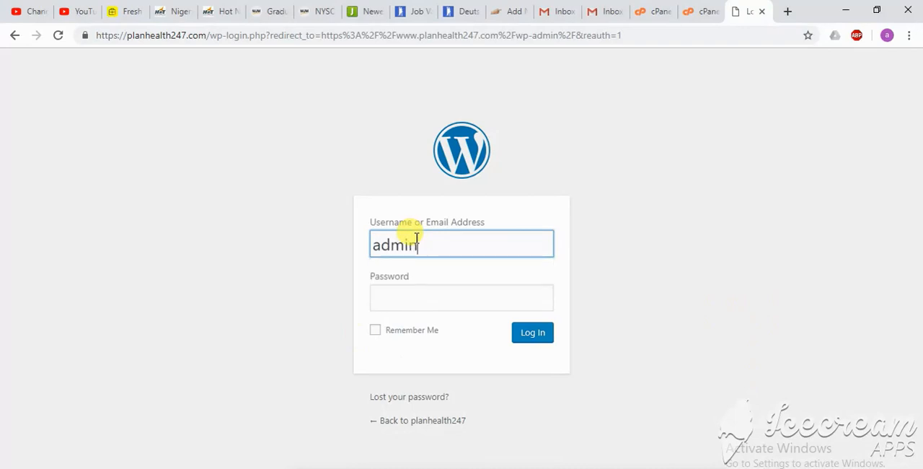
{"action": "left_click", "coordinate": [405, 301]}
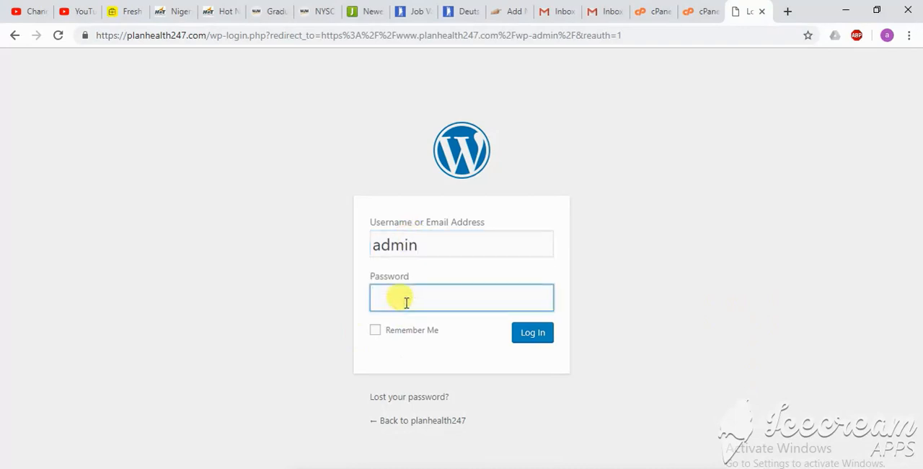
{"action": "left_click", "coordinate": [527, 332]}
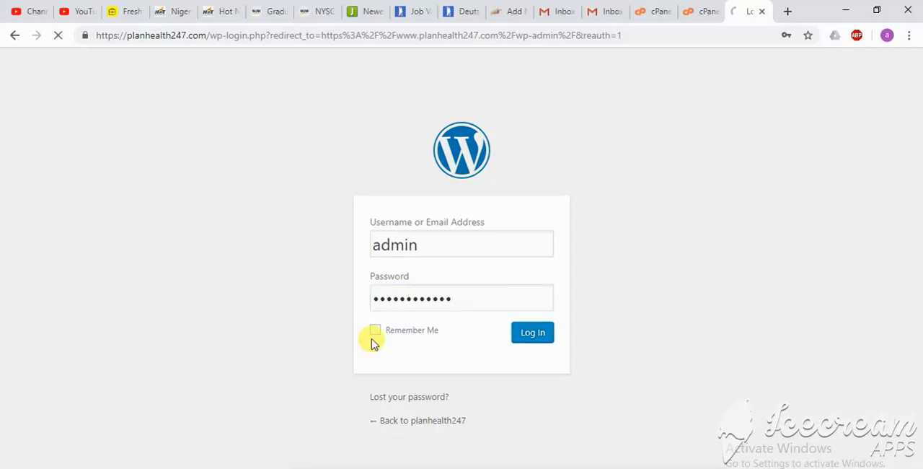
{"action": "left_click", "coordinate": [374, 334]}
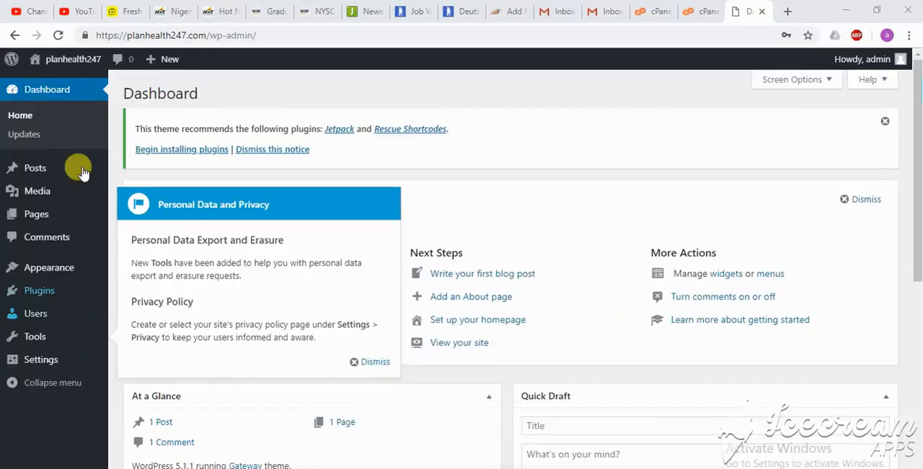
- Search the plugins available to add to the site for "elementor page builder"
{"action": "left_click", "coordinate": [41, 296]}
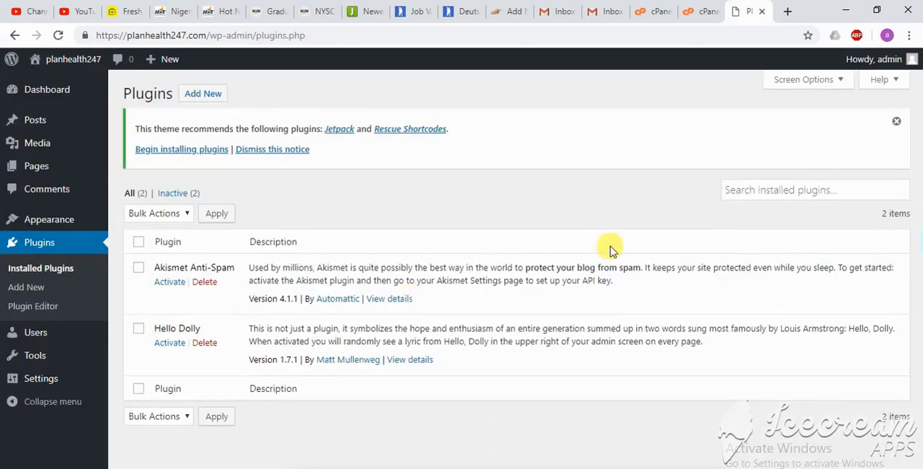
{"action": "left_click", "coordinate": [793, 192]}
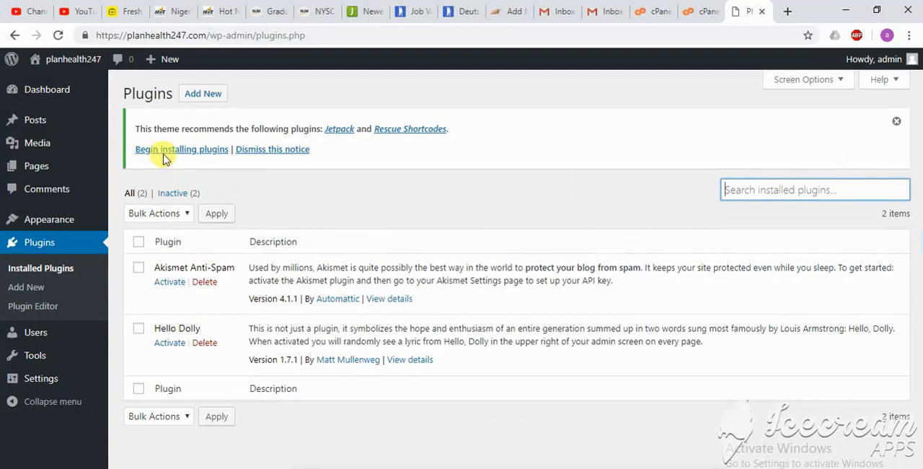
{"action": "left_click", "coordinate": [206, 92]}
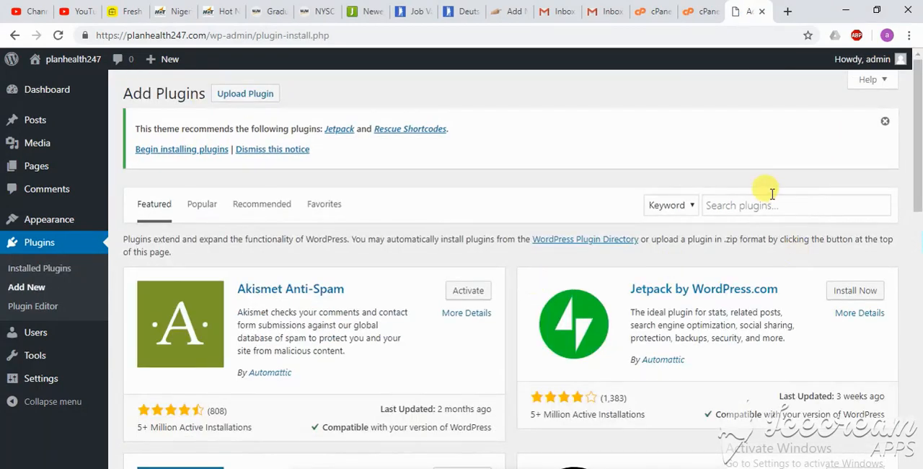
{"action": "left_click", "coordinate": [770, 202]}
{"action": "type", "text": "e"}
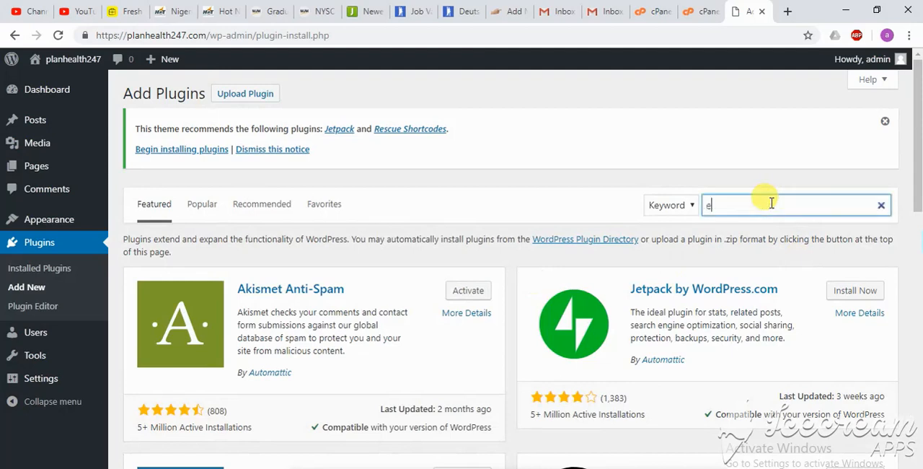
{"action": "type", "text": "lementor"}
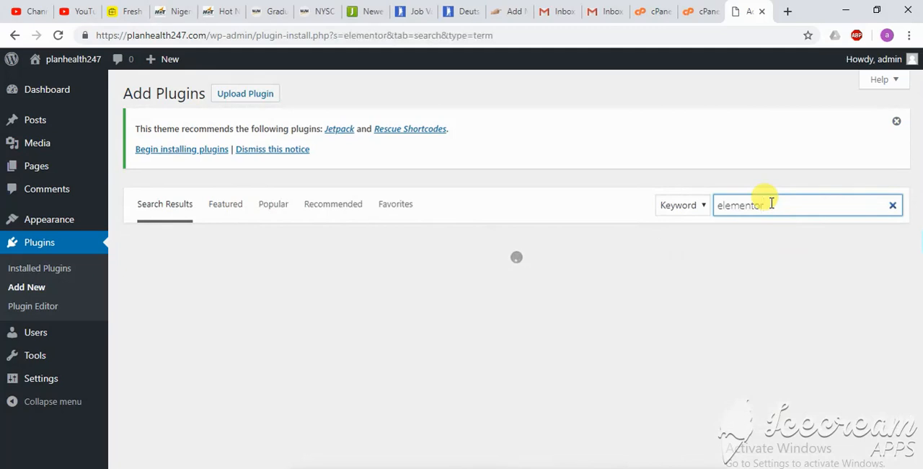
{"action": "type", "text": " page"}
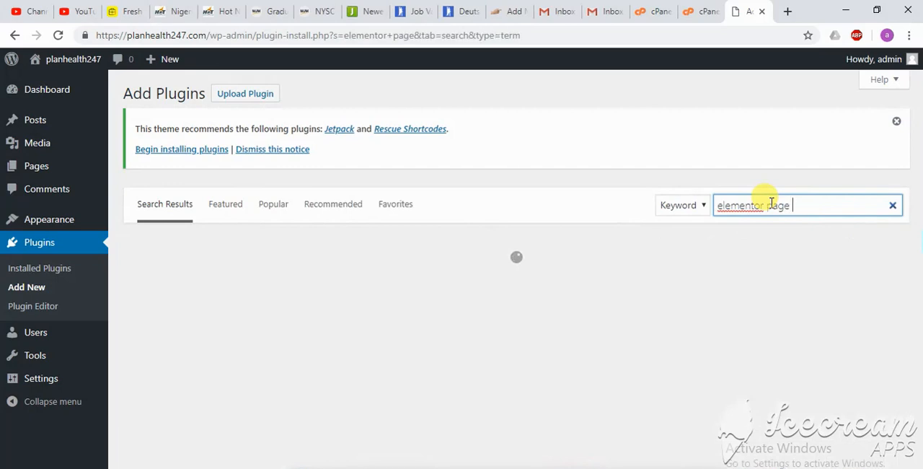
{"action": "type", "text": " bul"}
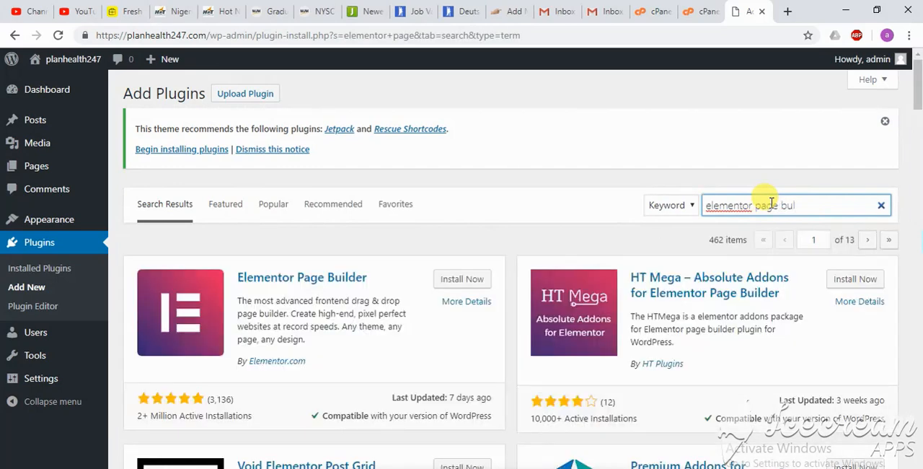
{"action": "key", "text": "BackSpace"}
{"action": "type", "text": "ilder"}
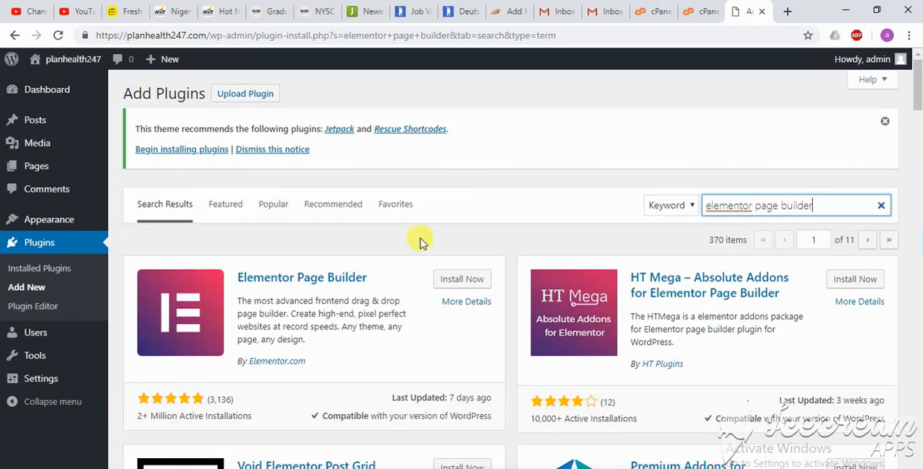
- Install and activate the Elementor Page Builder plugin, and create a first page with it
{"action": "left_click", "coordinate": [454, 280]}
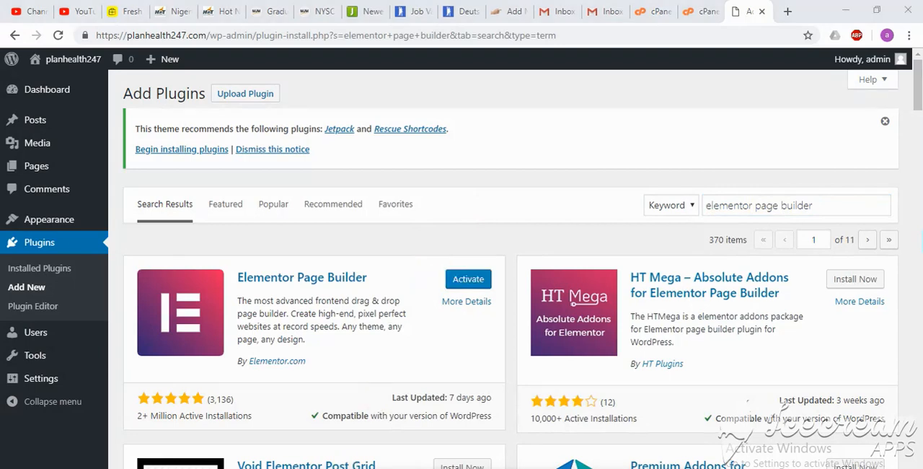
{"action": "left_click", "coordinate": [471, 282]}
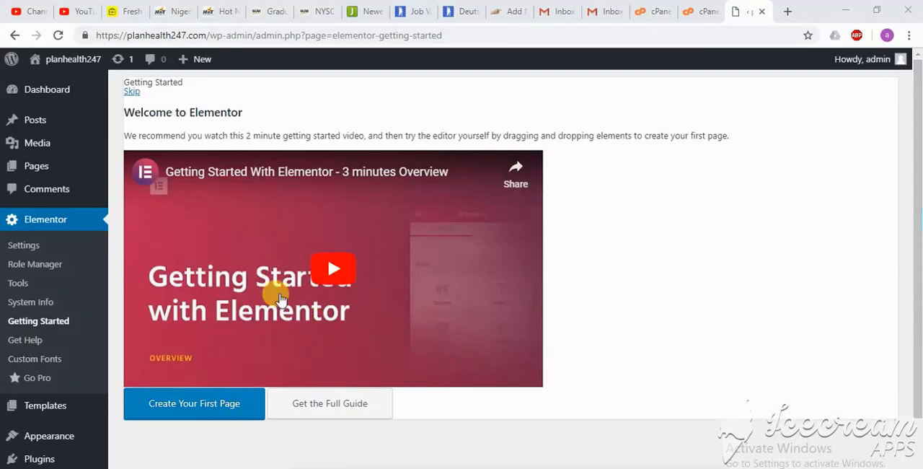
{"action": "left_click", "coordinate": [173, 408]}
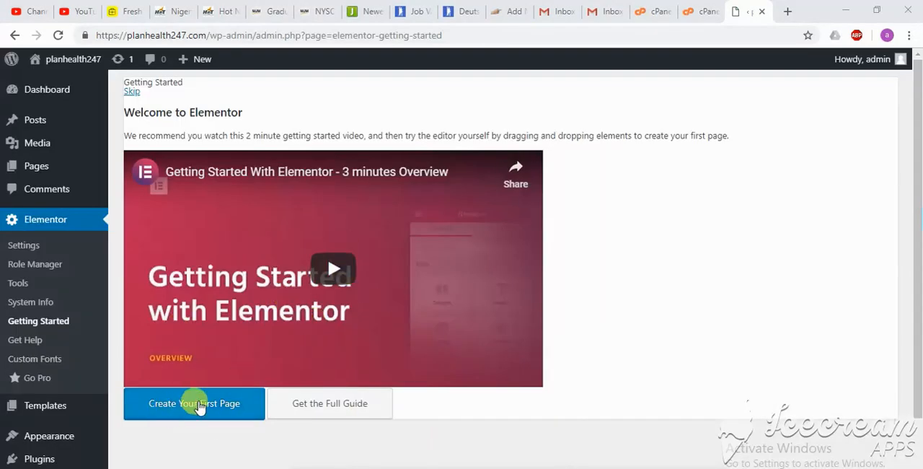
{"action": "left_click", "coordinate": [205, 407]}
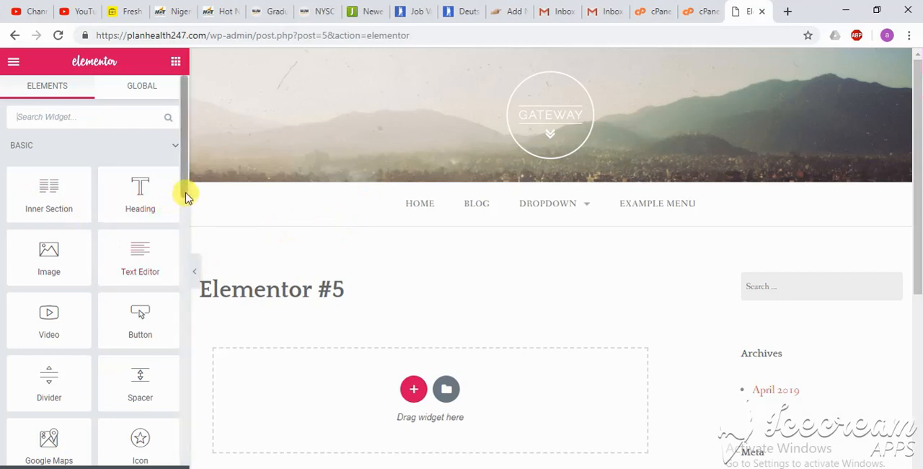
- Look through the full list of widgets offered in the Elementor page editor
{"action": "left_click_drag", "start_coordinate": [185, 197], "coordinate": [184, 467]}
{"action": "scroll", "coordinate": [160, 374], "scroll_direction": "up", "scroll_amount": 3}
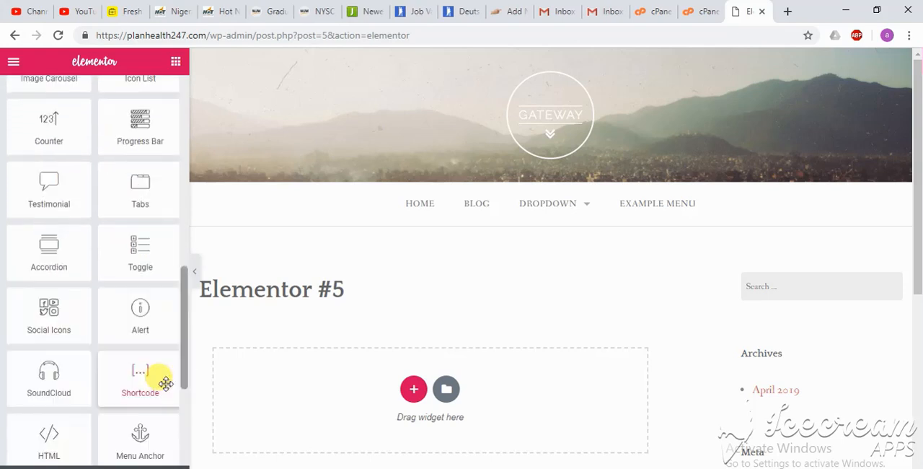
{"action": "scroll", "coordinate": [166, 333], "scroll_direction": "up", "scroll_amount": 3}
{"action": "left_click_drag", "start_coordinate": [180, 324], "coordinate": [171, 170]}
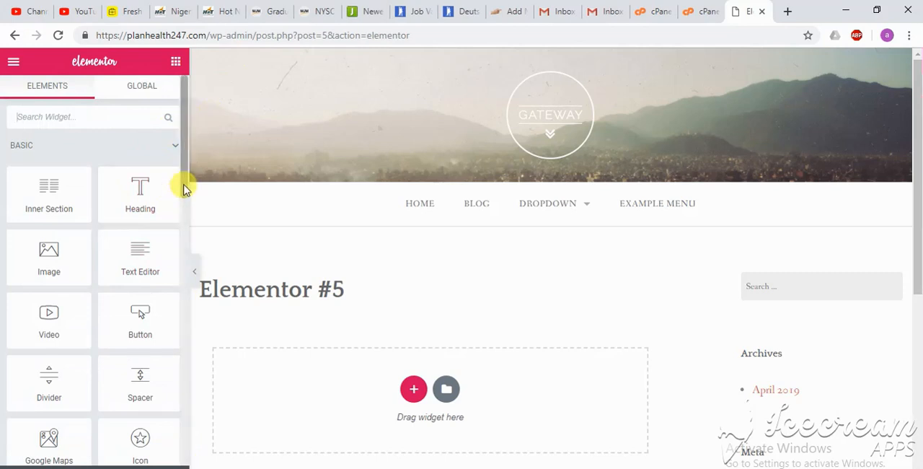
{"action": "left_click_drag", "start_coordinate": [181, 186], "coordinate": [177, 459]}
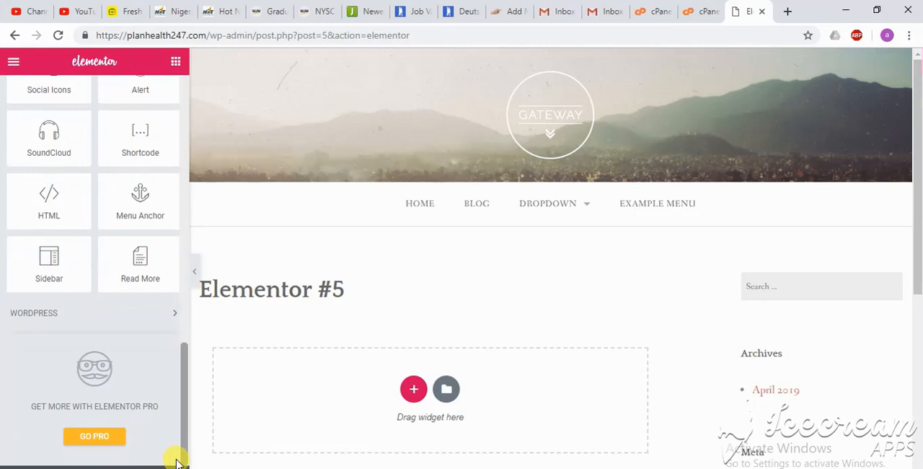
{"action": "left_click_drag", "start_coordinate": [177, 460], "coordinate": [180, 153]}
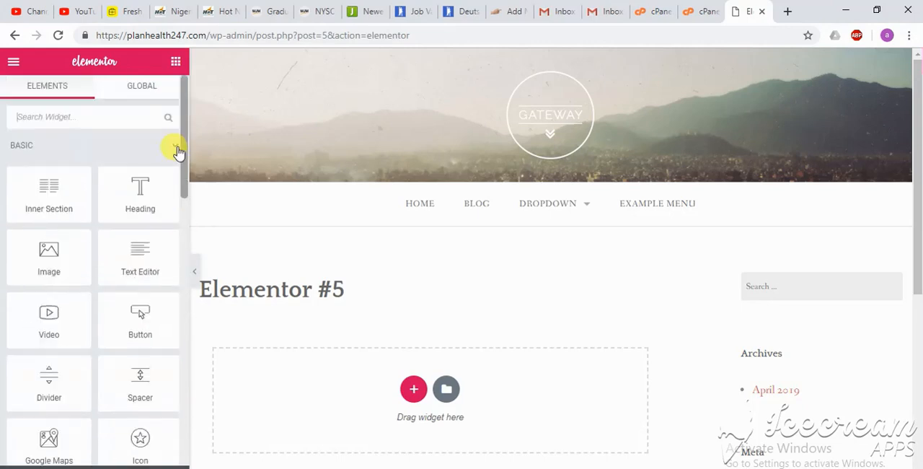